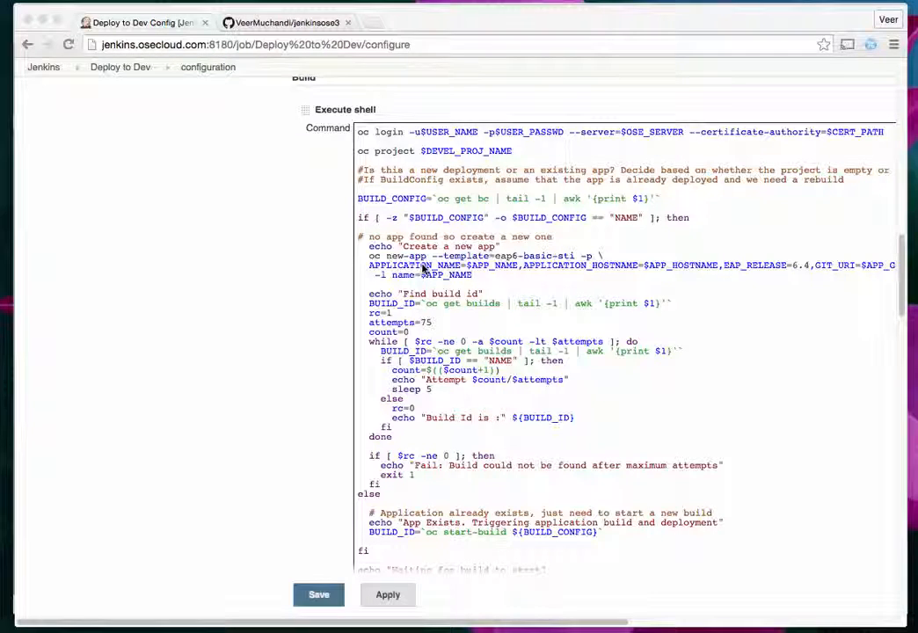
- Review the Execute shell scripts of the Deploy to Dev and Deploy to QA jobs, including the promote image tag
{"action": "scroll", "coordinate": [476, 320], "scroll_direction": "down", "scroll_amount": 4}
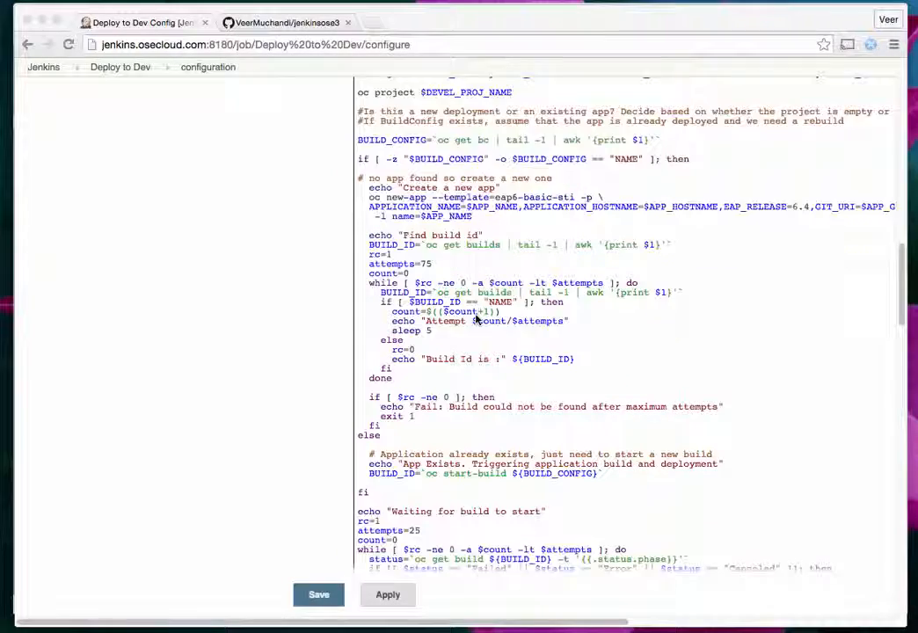
{"action": "scroll", "coordinate": [475, 320], "scroll_direction": "down", "scroll_amount": 10}
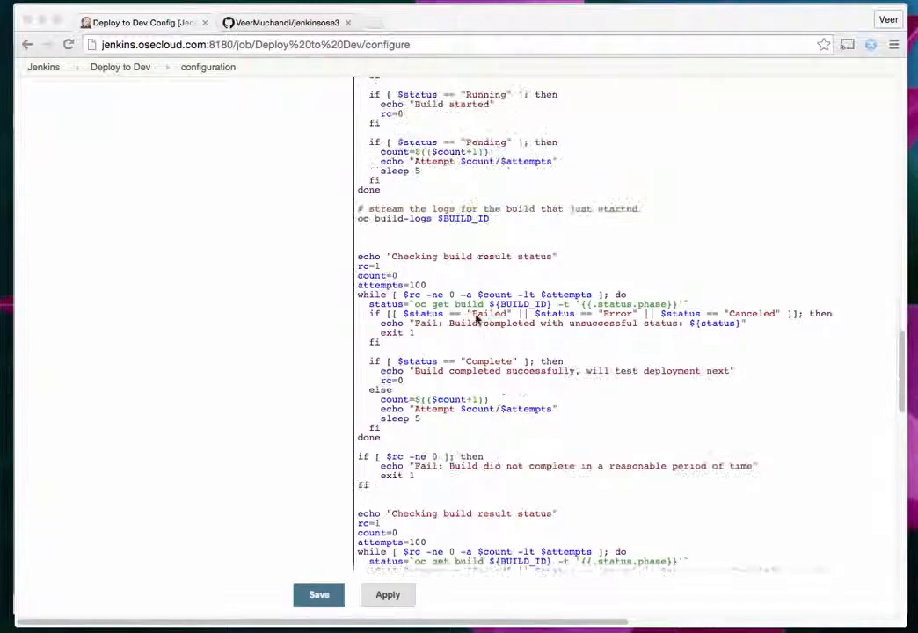
{"action": "scroll", "coordinate": [476, 320], "scroll_direction": "down", "scroll_amount": 7}
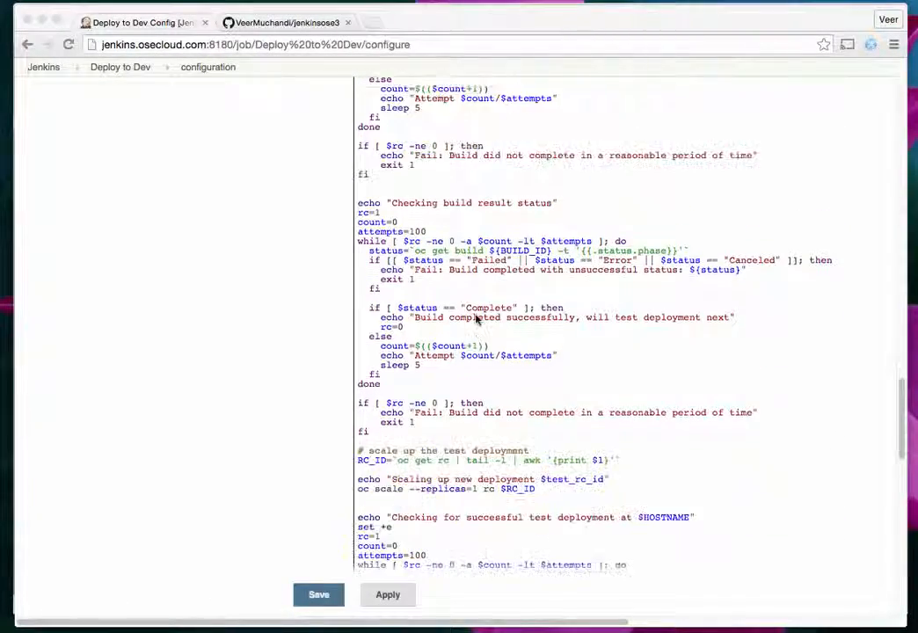
{"action": "scroll", "coordinate": [476, 320], "scroll_direction": "down", "scroll_amount": 6}
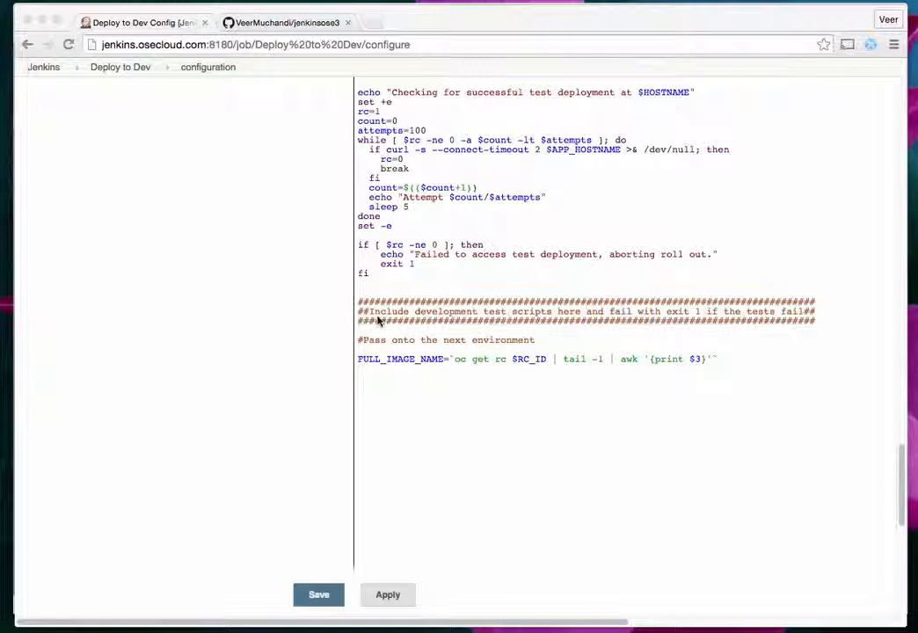
{"action": "scroll", "coordinate": [380, 408], "scroll_direction": "up", "scroll_amount": 6}
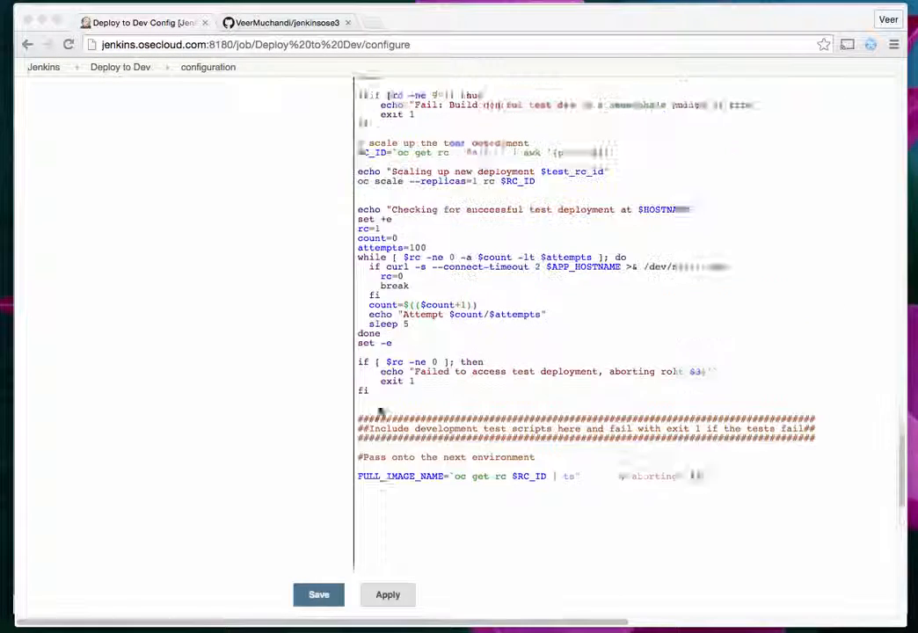
{"action": "scroll", "coordinate": [379, 408], "scroll_direction": "up", "scroll_amount": 10}
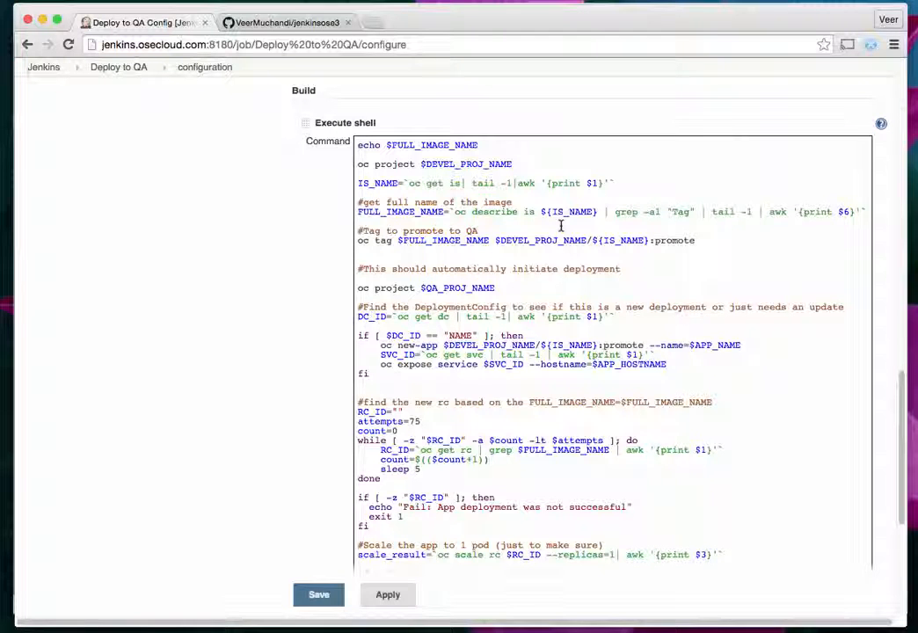
{"action": "double_click", "coordinate": [668, 240]}
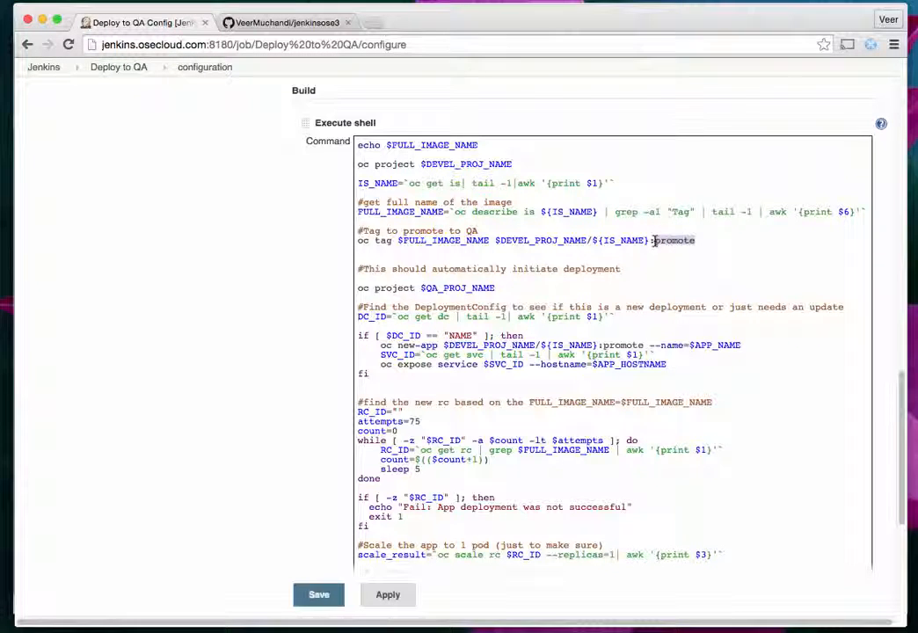
{"action": "scroll", "coordinate": [483, 325], "scroll_direction": "down", "scroll_amount": 2}
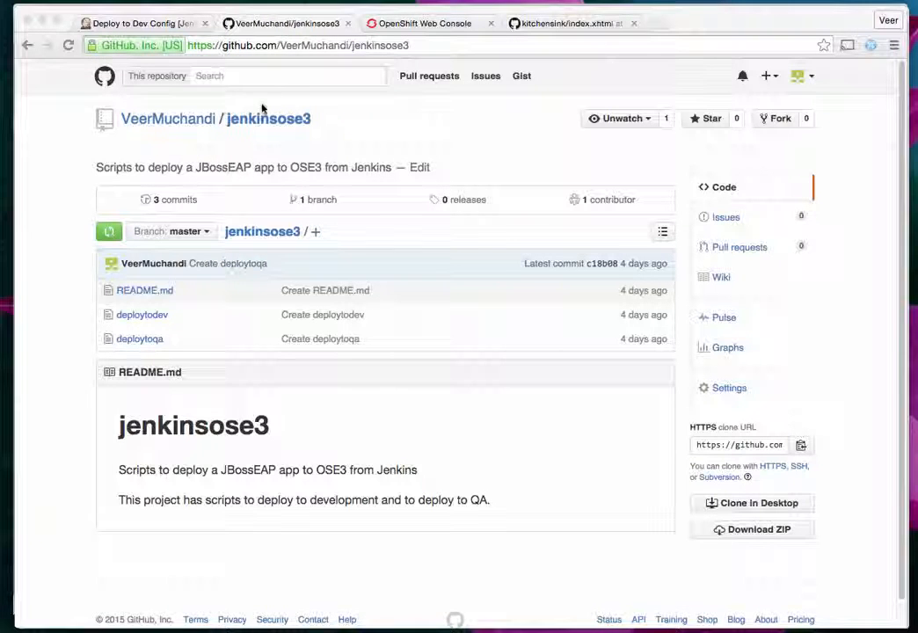
- View the deploytodev script and the deploytoqa script in the jenkinsose3 GitHub repository
{"action": "left_click", "coordinate": [159, 317]}
{"action": "left_click", "coordinate": [143, 314]}
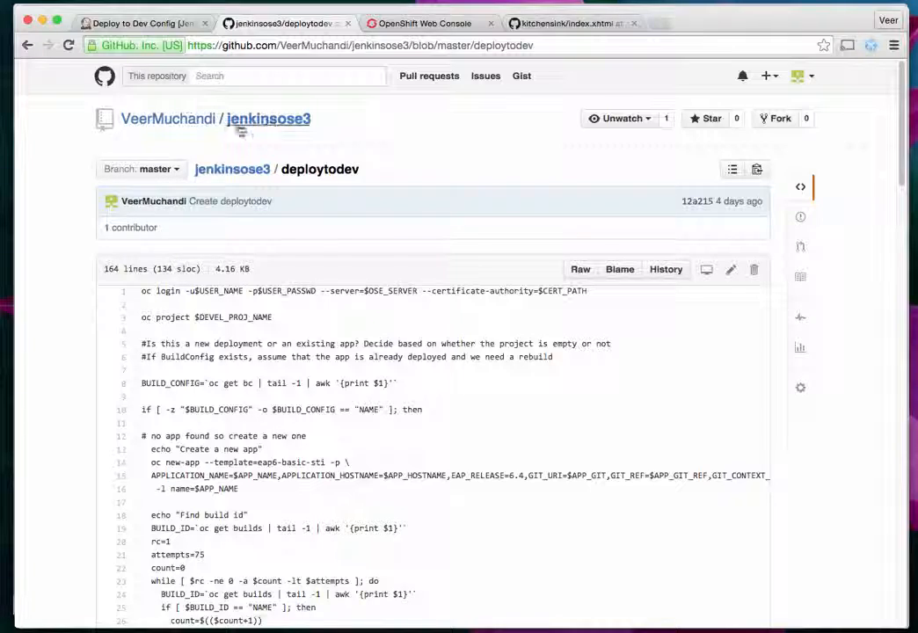
{"action": "left_click", "coordinate": [242, 171]}
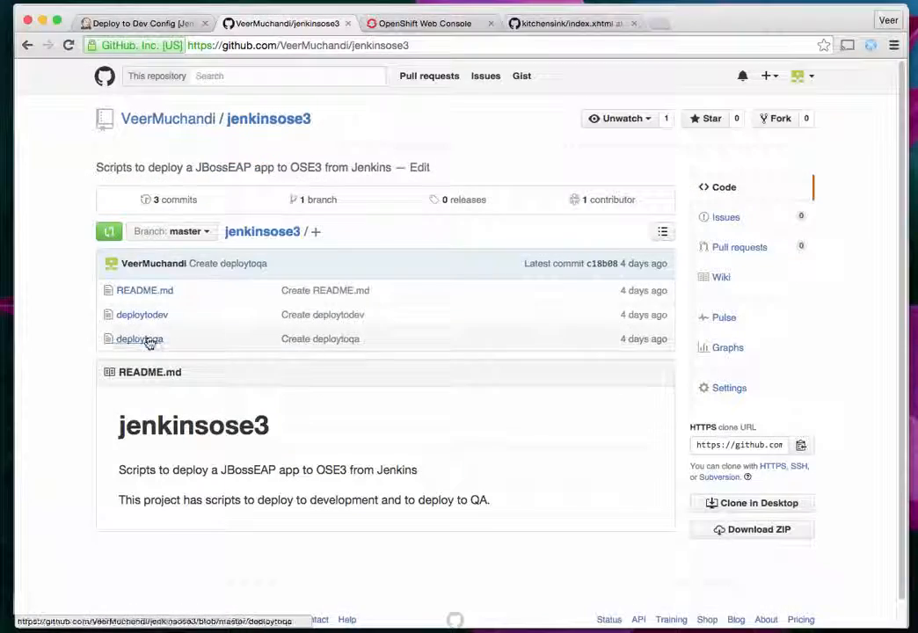
{"action": "left_click", "coordinate": [143, 339]}
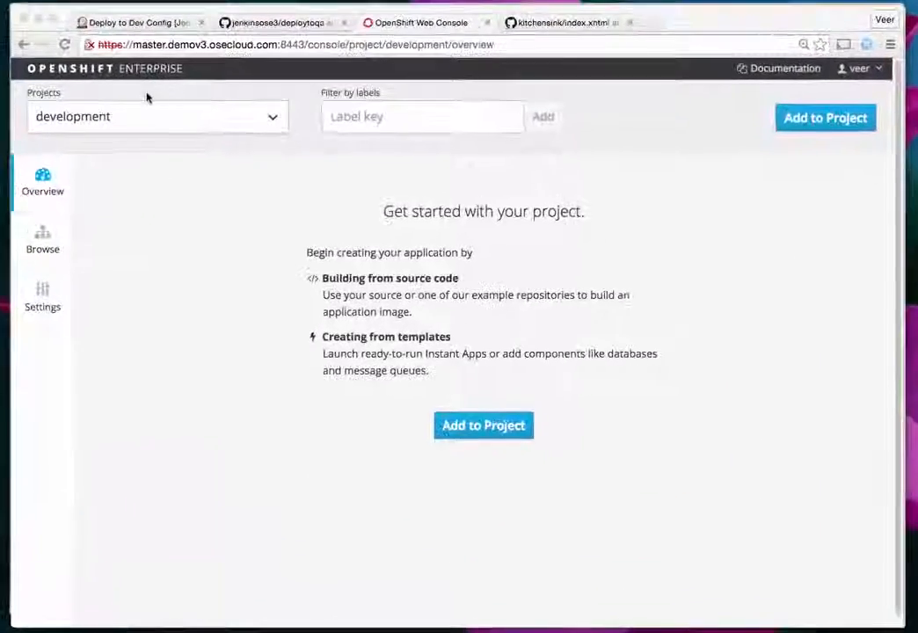
- Check the development project in the OpenShift web console and switch to the testing project
{"action": "left_click", "coordinate": [93, 123]}
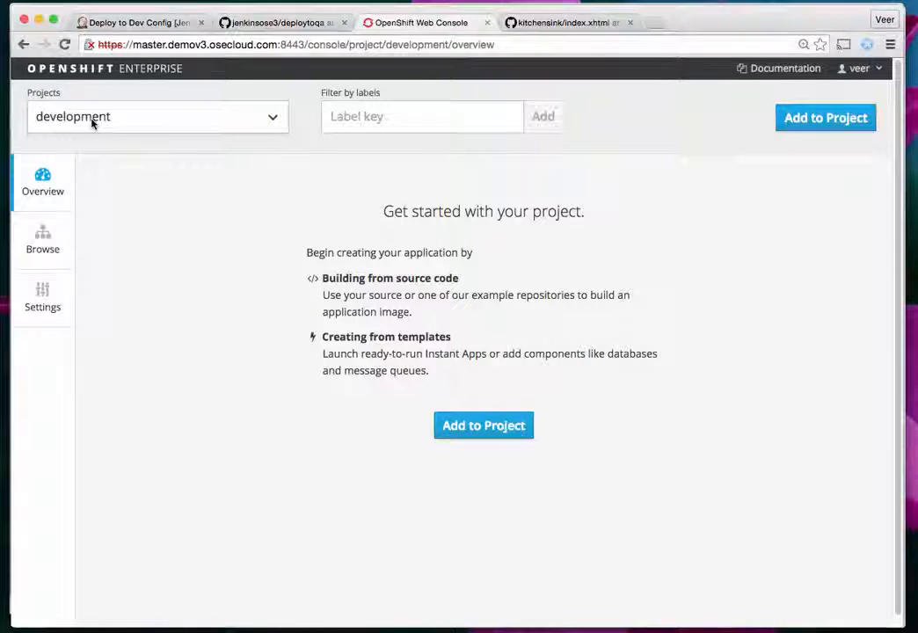
{"action": "left_click", "coordinate": [272, 119]}
{"action": "left_click", "coordinate": [53, 468]}
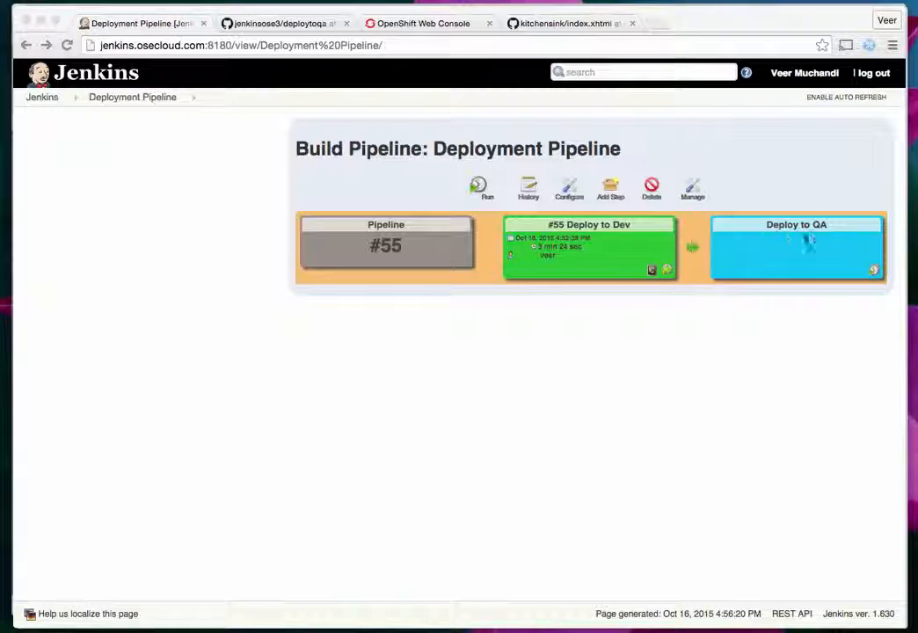
- Run the Deployment Pipeline in Jenkins and open the console output of its Deploy to Dev build
{"action": "left_click", "coordinate": [478, 187]}
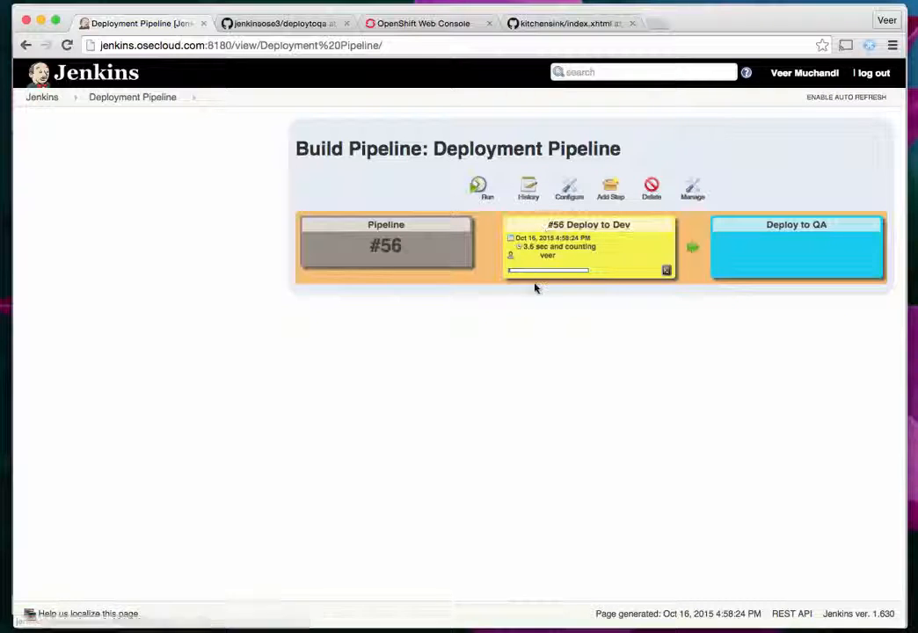
{"action": "left_click", "coordinate": [587, 228]}
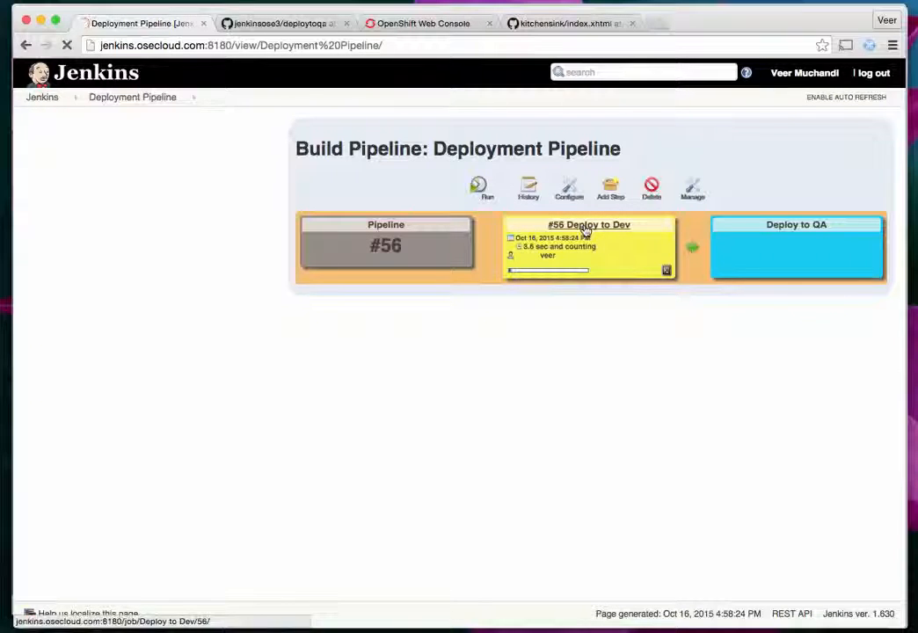
{"action": "left_click", "coordinate": [65, 202]}
- Read through the Deploy to Dev console output, from the new-app creation to the end of the build log
{"action": "scroll", "coordinate": [458, 285], "scroll_direction": "up", "scroll_amount": 10}
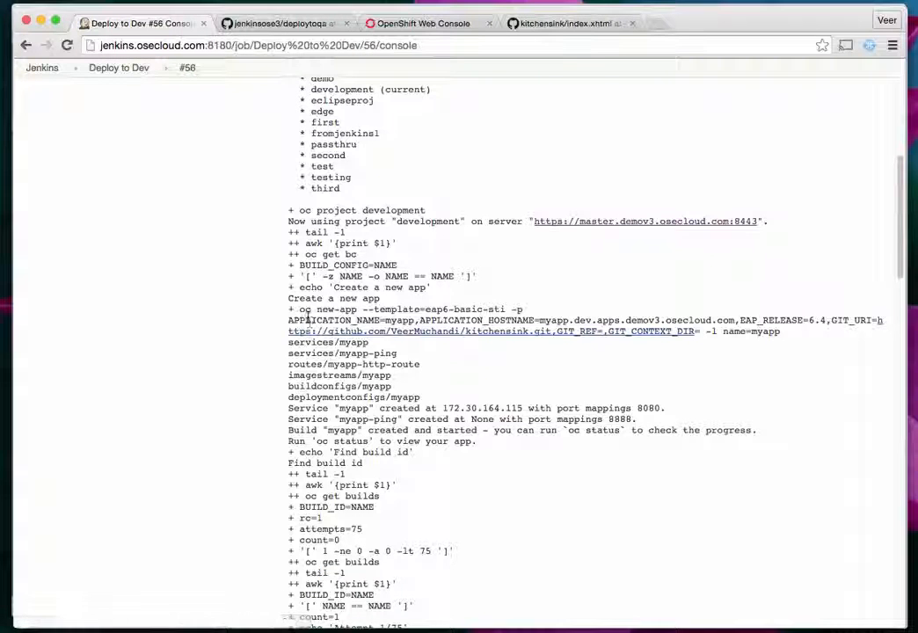
{"action": "scroll", "coordinate": [332, 314], "scroll_direction": "down", "scroll_amount": 5}
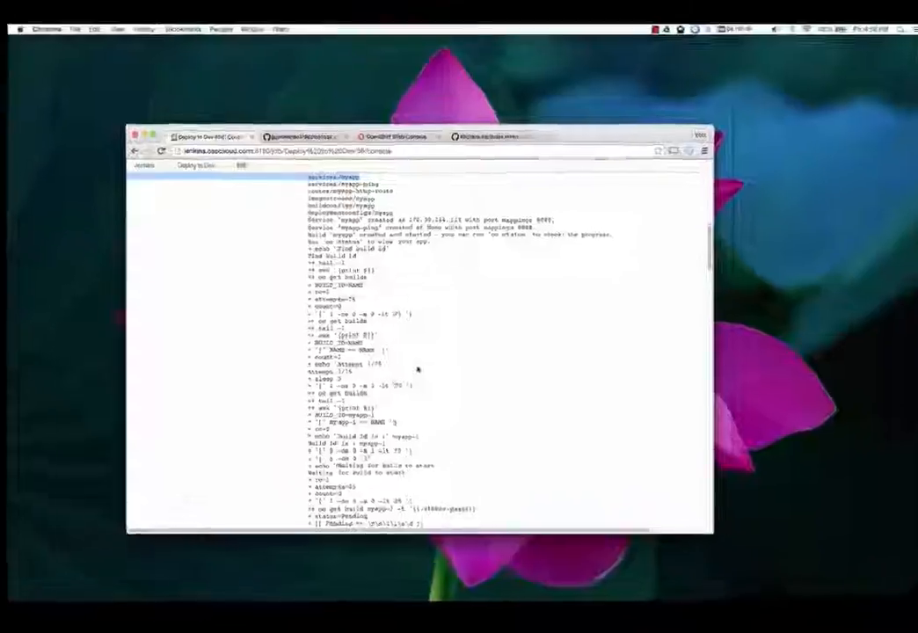
{"action": "scroll", "coordinate": [417, 370], "scroll_direction": "down", "scroll_amount": 15}
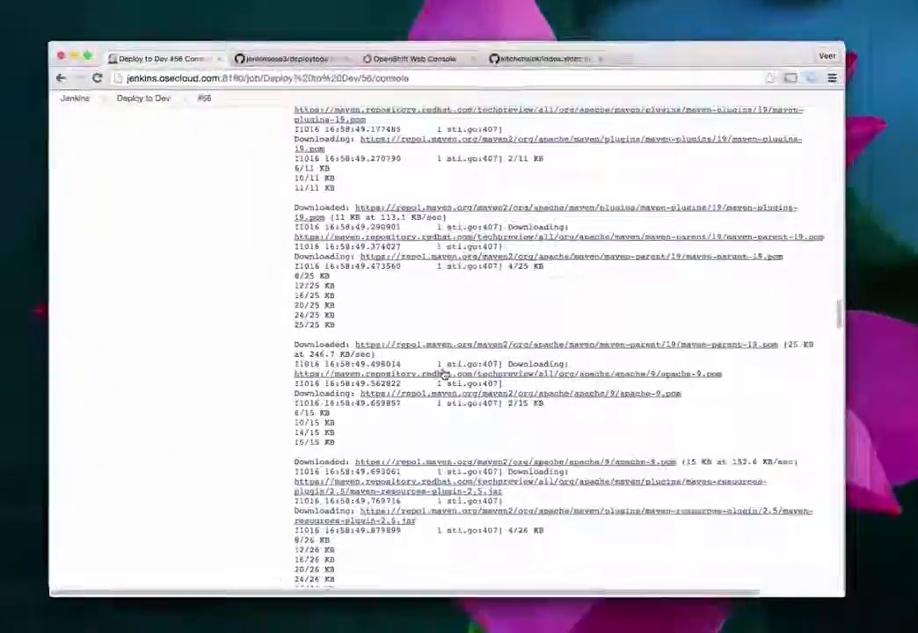
{"action": "scroll", "coordinate": [445, 374], "scroll_direction": "down", "scroll_amount": 20}
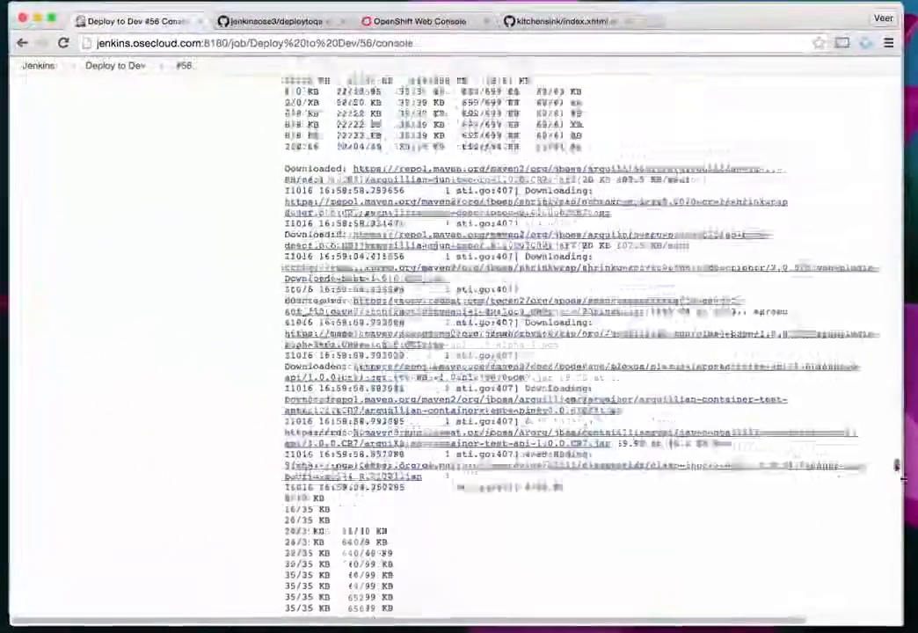
{"action": "left_click_drag", "start_coordinate": [840, 455], "coordinate": [840, 582]}
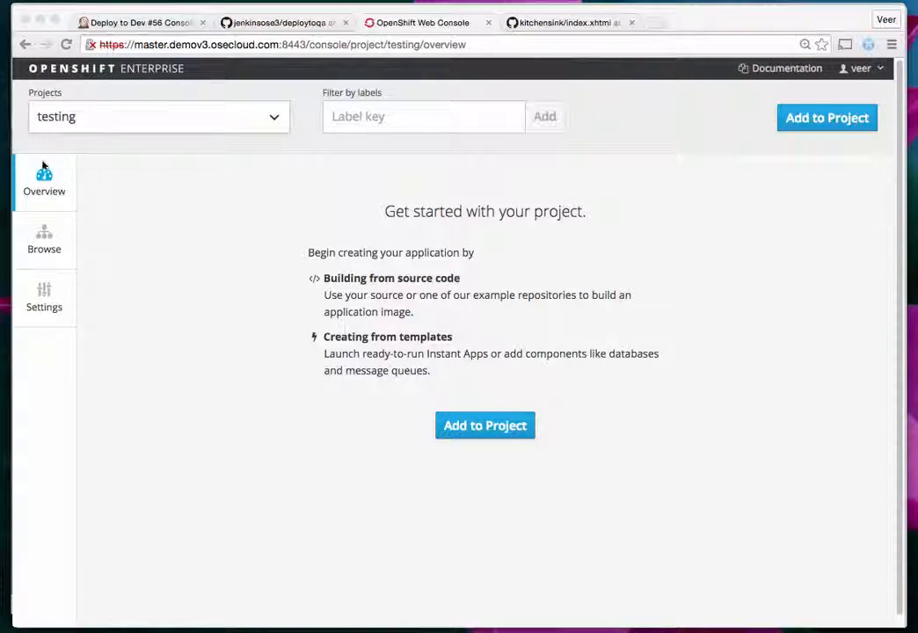
- Switch to the development project in the OpenShift web console and open the myapp service's dev URL in a new tab
{"action": "left_click", "coordinate": [76, 124]}
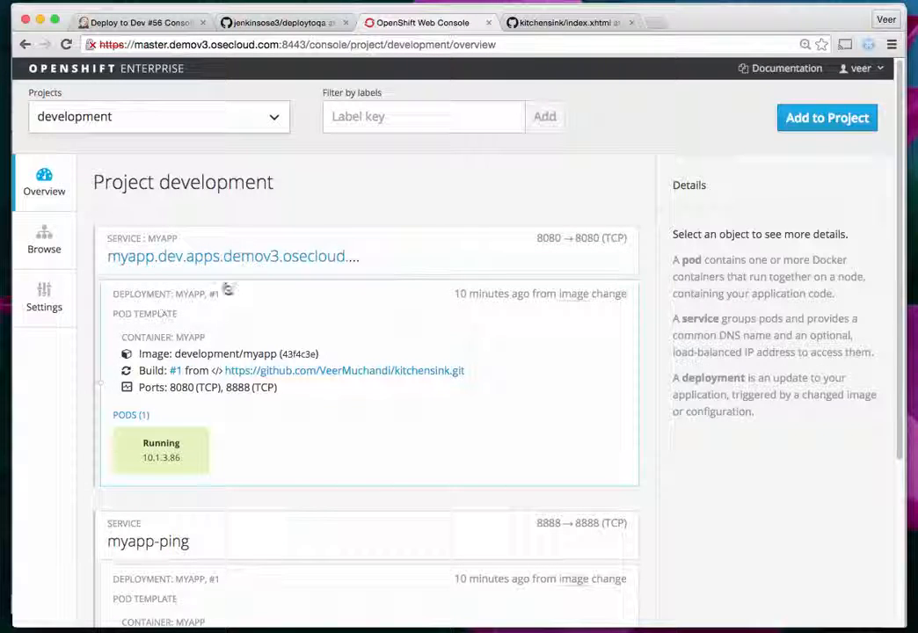
{"action": "right_click", "coordinate": [221, 256]}
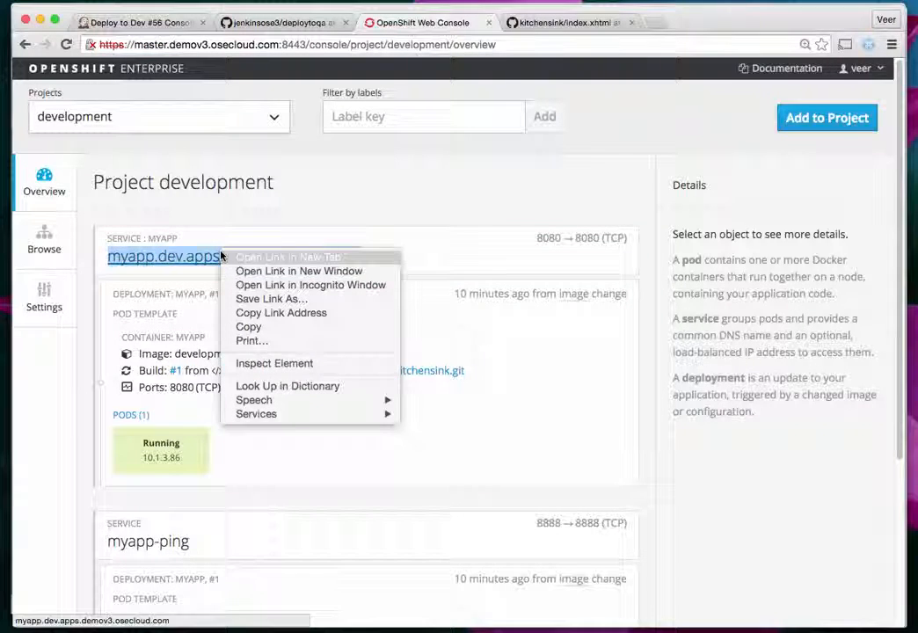
{"action": "left_click", "coordinate": [273, 259]}
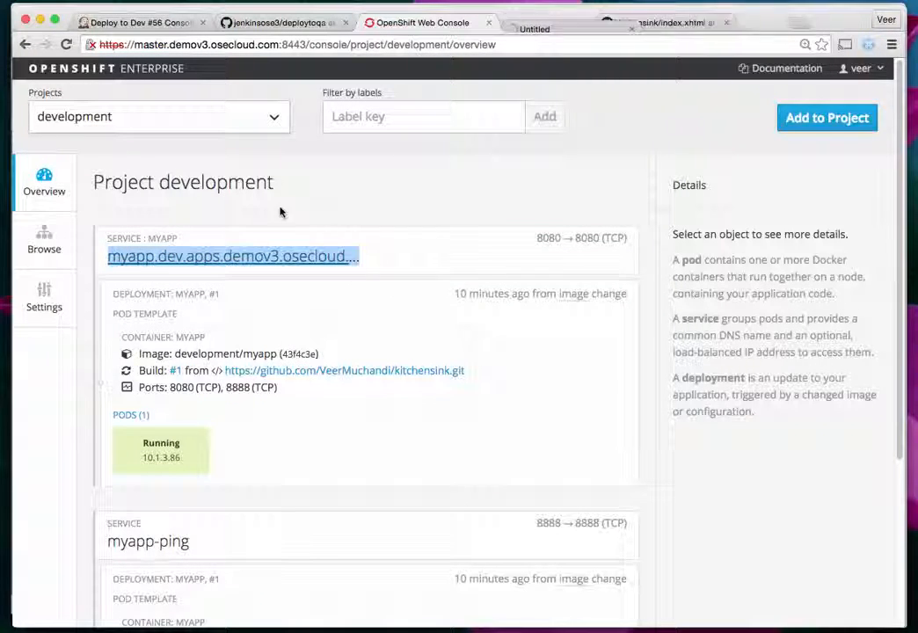
{"action": "left_click", "coordinate": [554, 28]}
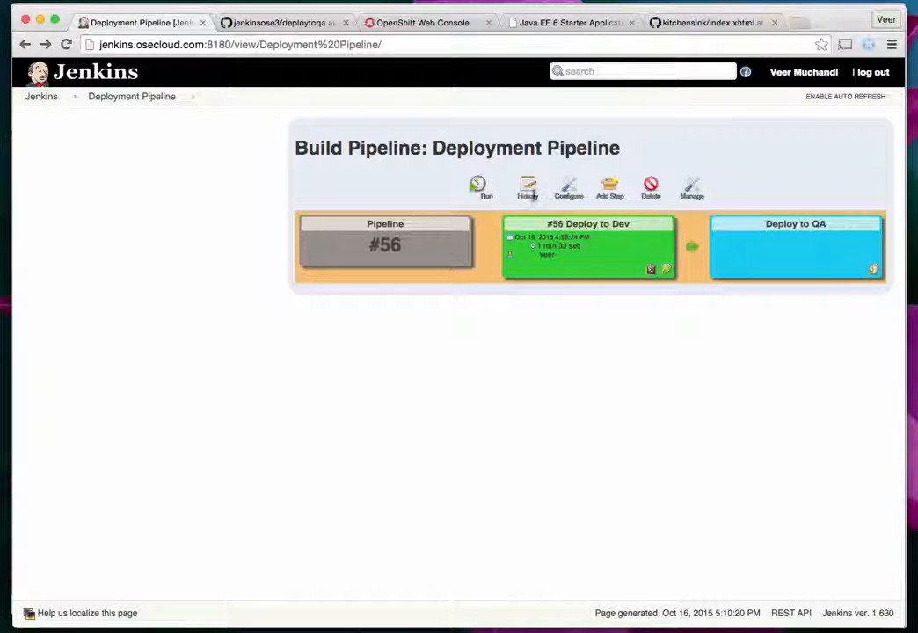
- Trigger the Deploy to QA stage of the Jenkins pipeline and review its console output
{"action": "left_click", "coordinate": [873, 268]}
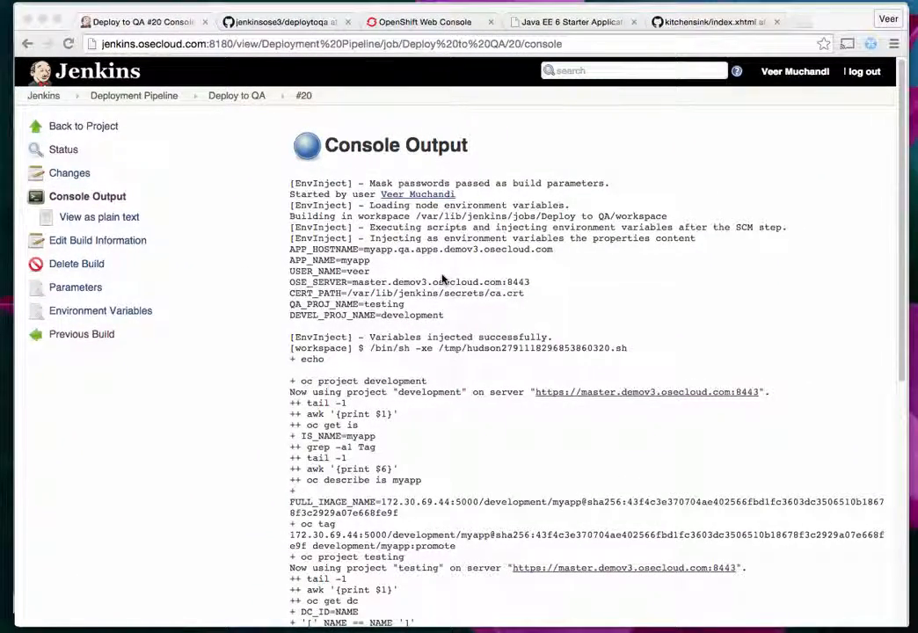
{"action": "scroll", "coordinate": [444, 277], "scroll_direction": "down", "scroll_amount": 4}
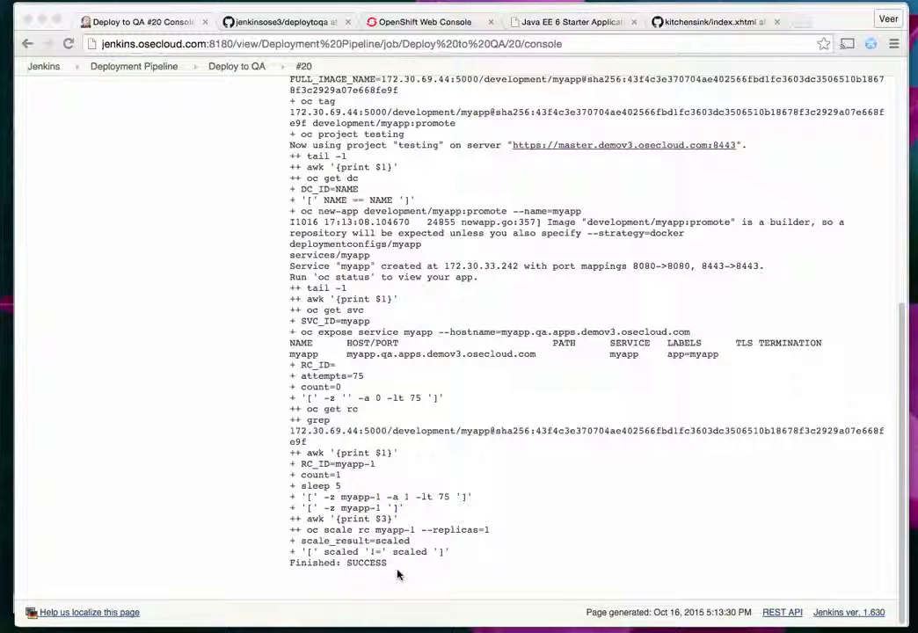
- Check the testing project in the OpenShift web console and open the myapp service's QA URL in a new tab
{"action": "left_click", "coordinate": [378, 21]}
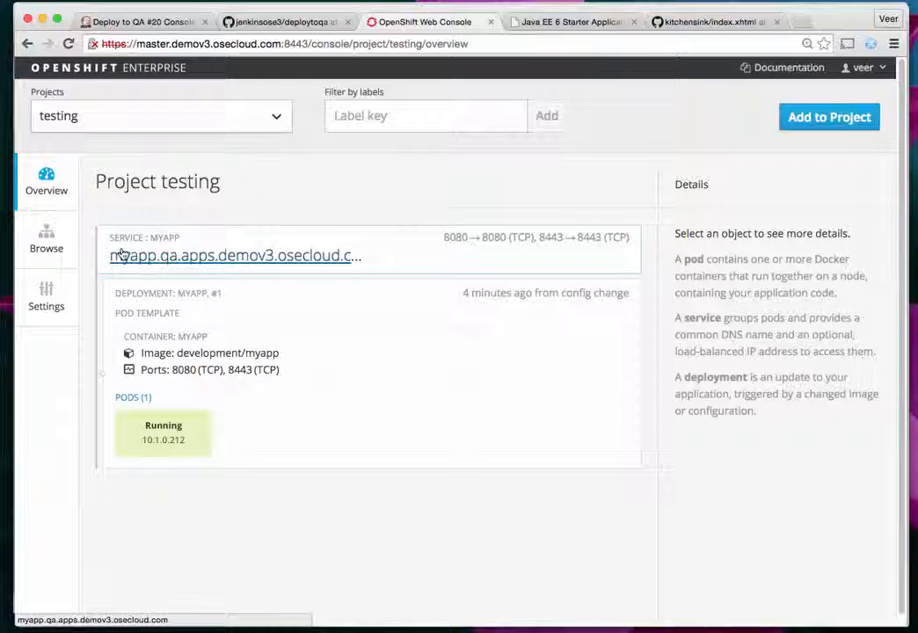
{"action": "right_click", "coordinate": [205, 257]}
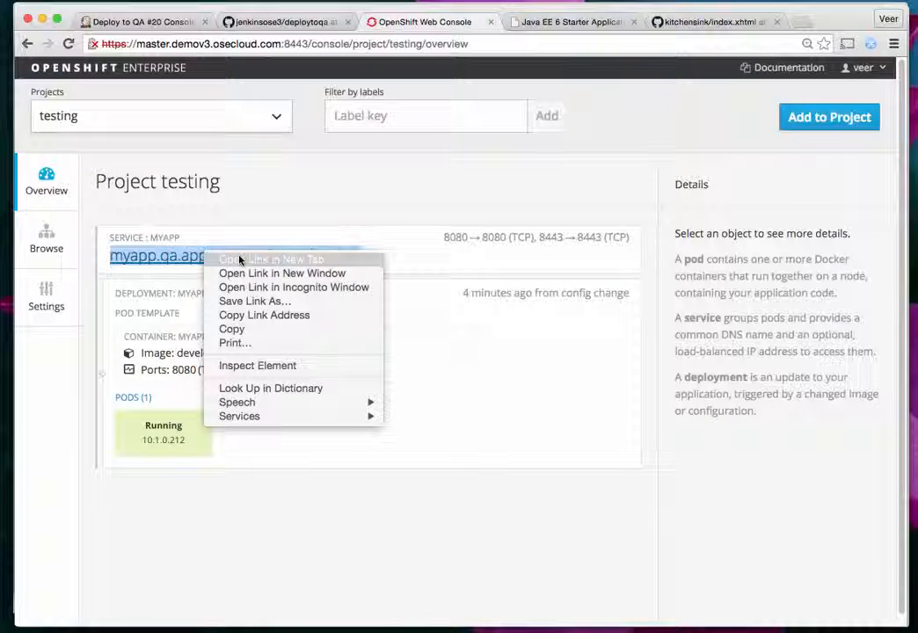
{"action": "left_click", "coordinate": [239, 260]}
{"action": "key", "text": "ctrl+Tab"}
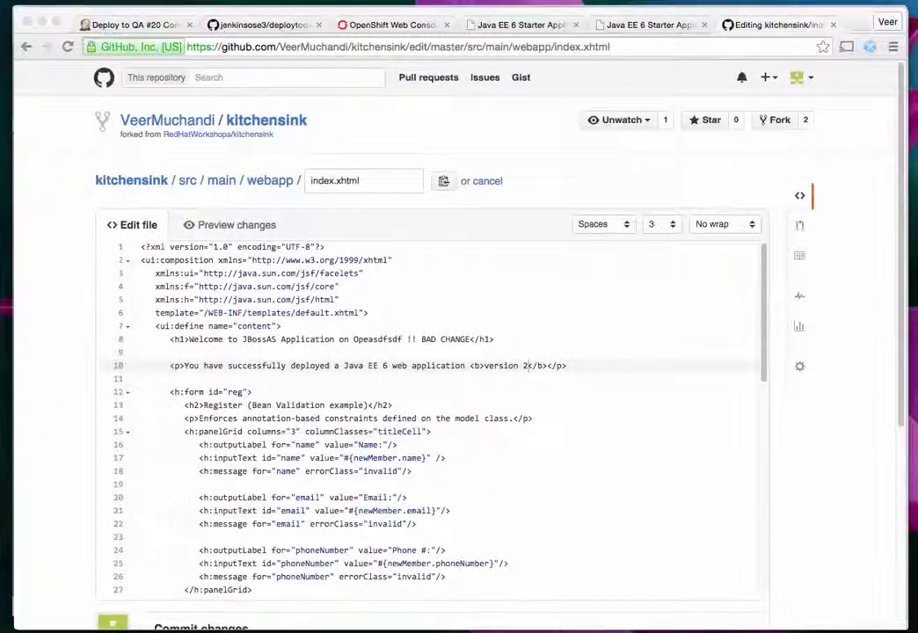
- Check the edited heading and version text in the kitchensink index.xhtml and commit the changes directly to the master branch
{"action": "left_click_drag", "start_coordinate": [353, 339], "coordinate": [475, 340]}
{"action": "left_click", "coordinate": [525, 366]}
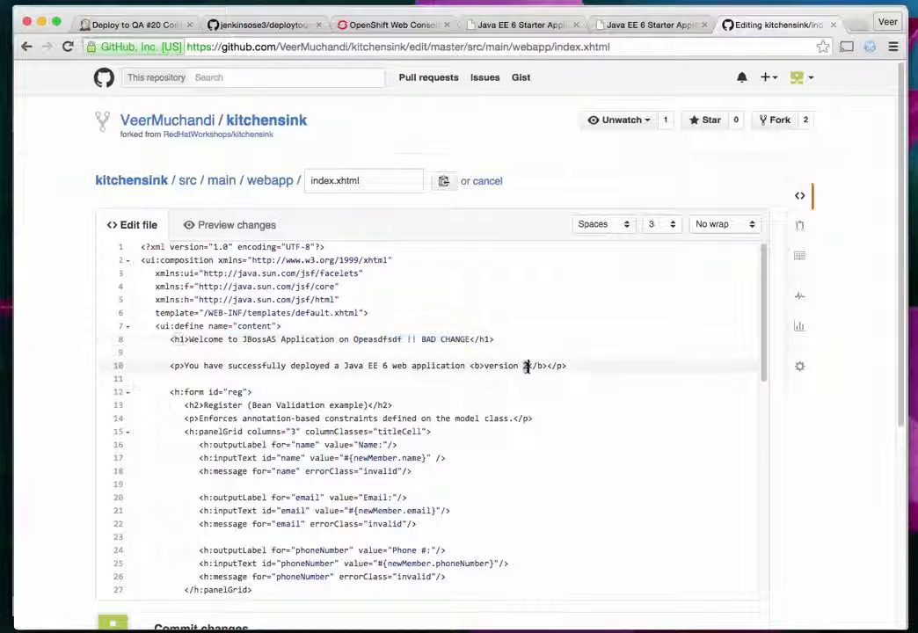
{"action": "scroll", "coordinate": [647, 411], "scroll_direction": "down", "scroll_amount": 10}
{"action": "scroll", "coordinate": [648, 414], "scroll_direction": "down", "scroll_amount": 5}
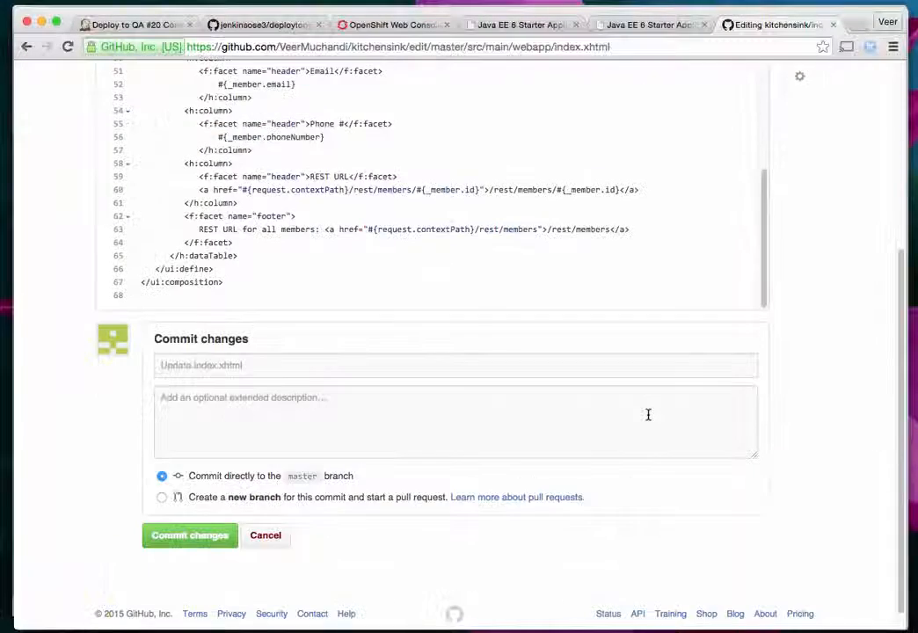
{"action": "left_click", "coordinate": [198, 535]}
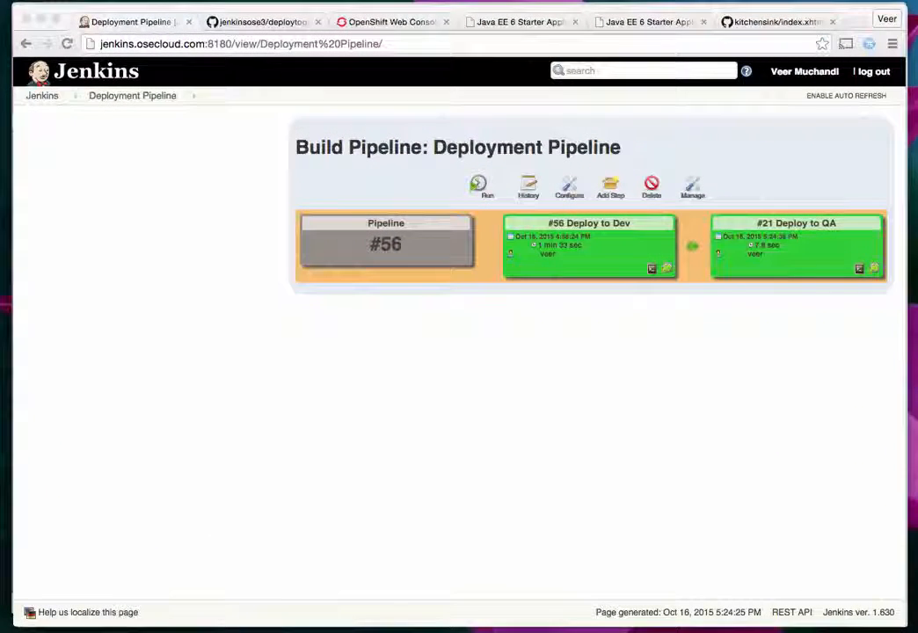
- Run the Jenkins Deployment Pipeline again and review the console output of the new Deploy to Dev build
{"action": "left_click", "coordinate": [479, 186]}
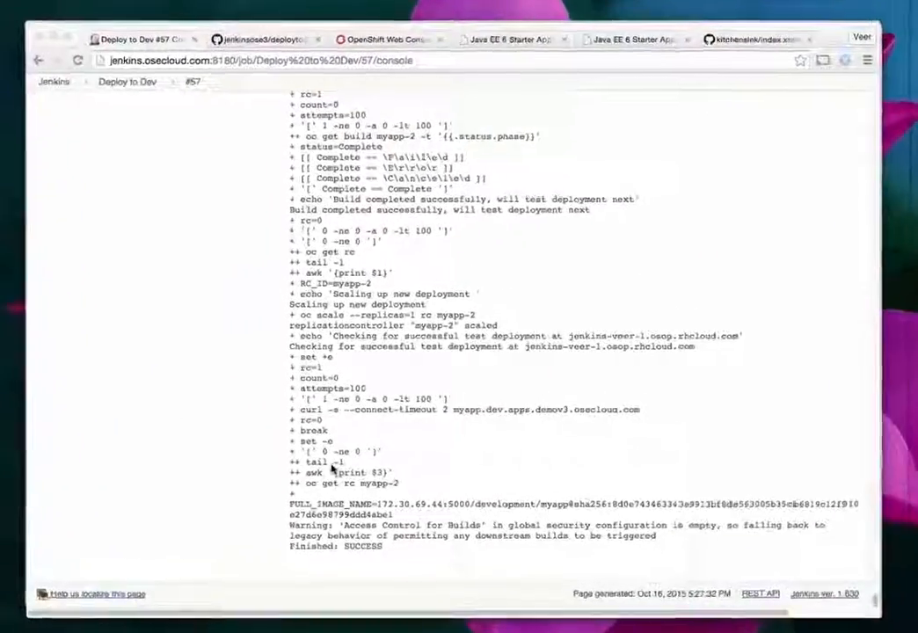
{"action": "scroll", "coordinate": [332, 452], "scroll_direction": "up", "scroll_amount": 10}
{"action": "scroll", "coordinate": [332, 452], "scroll_direction": "up", "scroll_amount": 10}
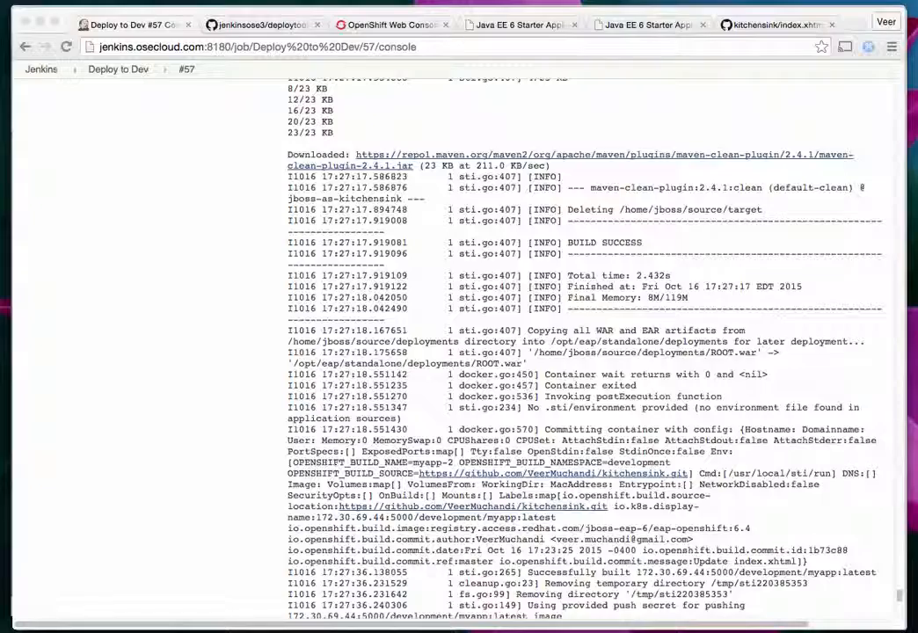
- Reload the myapp page on the dev host and examine the changed welcome heading
{"action": "left_click", "coordinate": [497, 25]}
{"action": "left_click", "coordinate": [635, 28]}
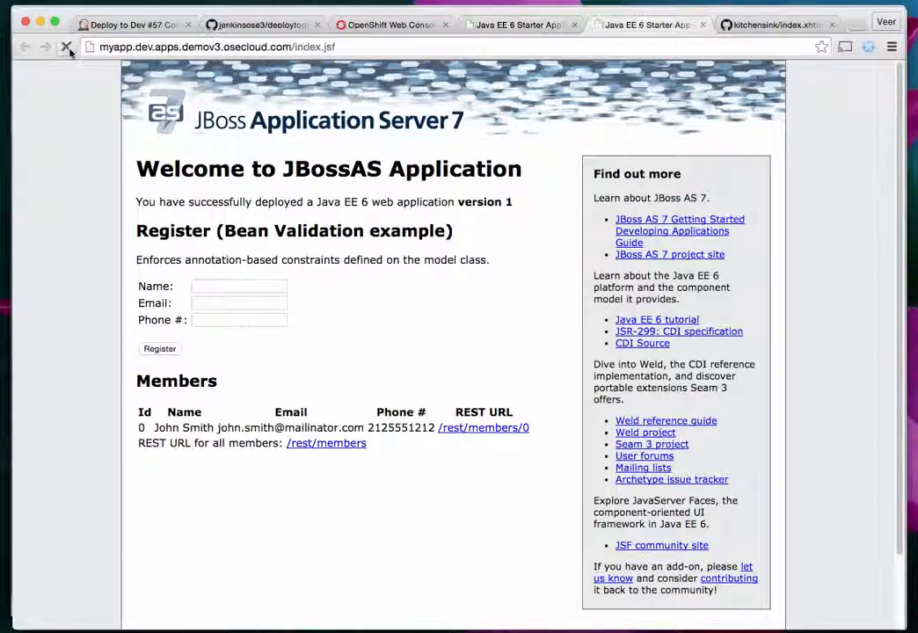
{"action": "left_click", "coordinate": [66, 46]}
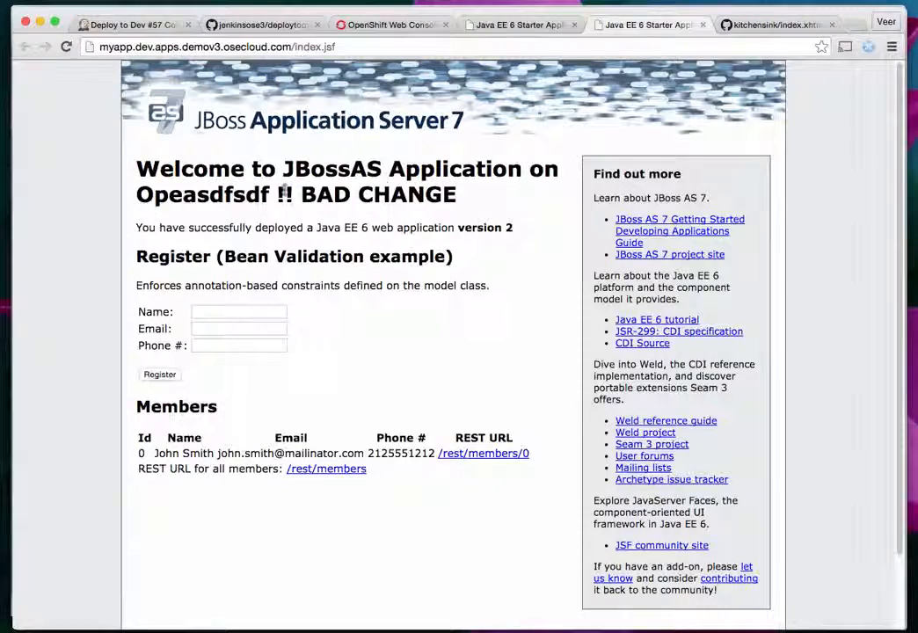
{"action": "left_click_drag", "start_coordinate": [302, 195], "coordinate": [456, 196]}
{"action": "left_click_drag", "start_coordinate": [135, 196], "coordinate": [287, 195]}
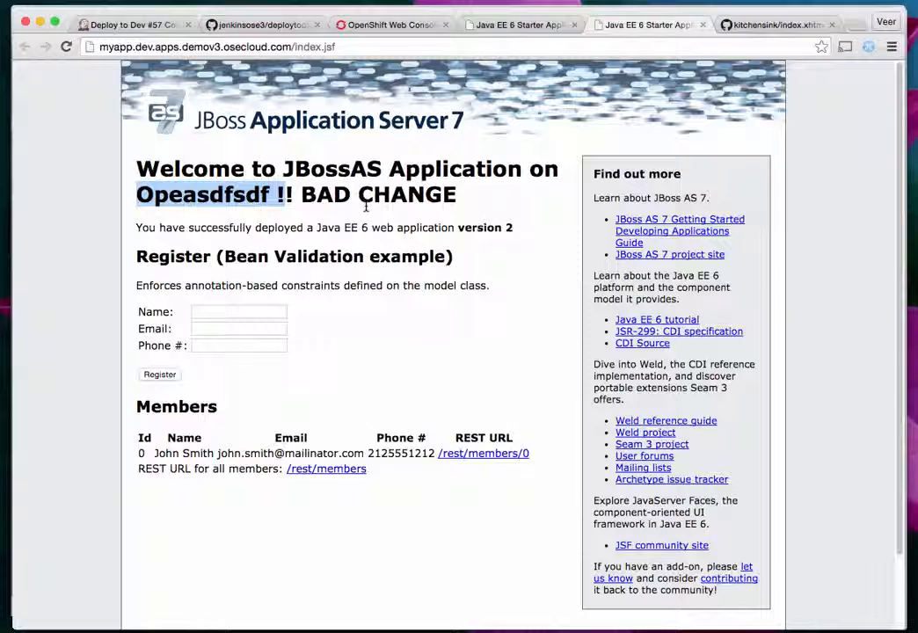
- Edit the kitchensink index.xhtml on GitHub so the heading ends with "on OpenShift!!" and the version text reads "version 3"
{"action": "left_click", "coordinate": [754, 27]}
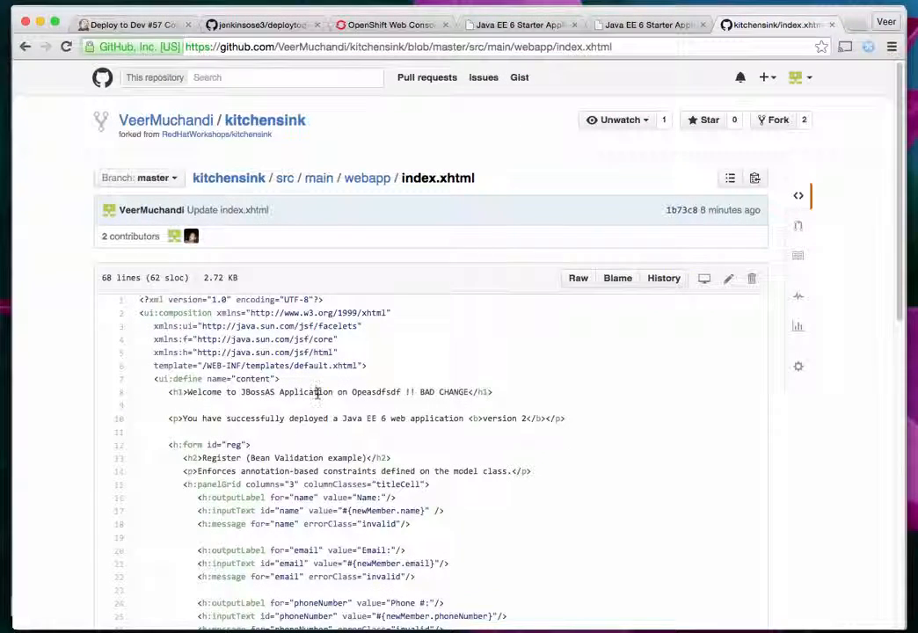
{"action": "left_click", "coordinate": [729, 278]}
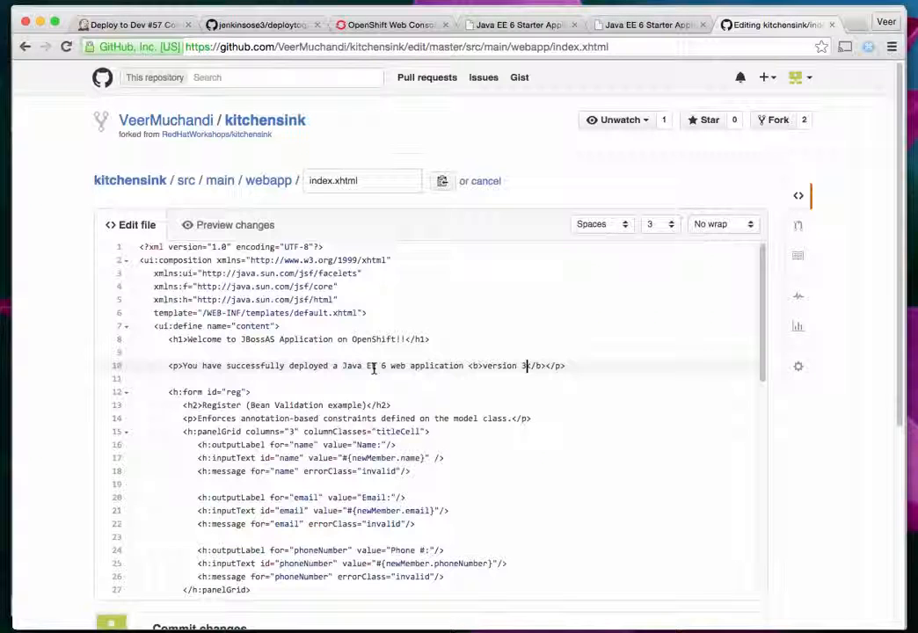